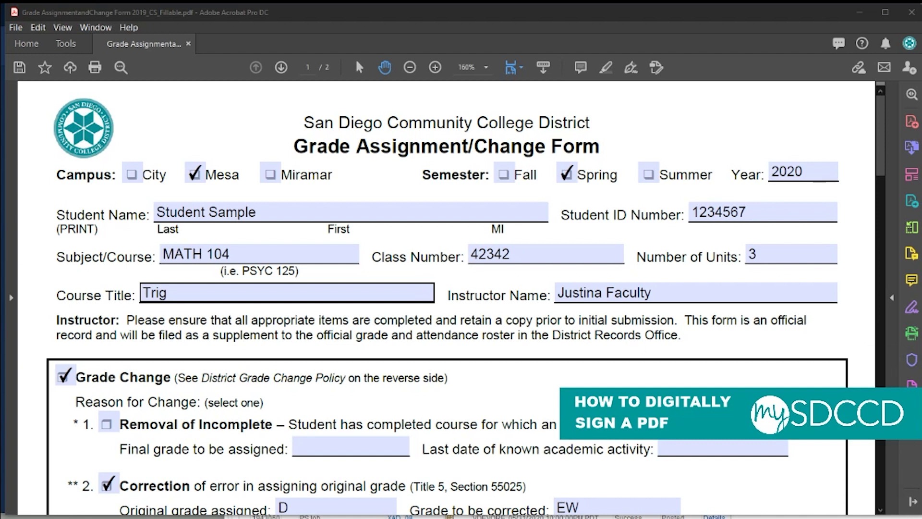
Finish the Course Title entry and confirm the 06/01/2020 date under Instructor Signature.
left_click(678, 345)
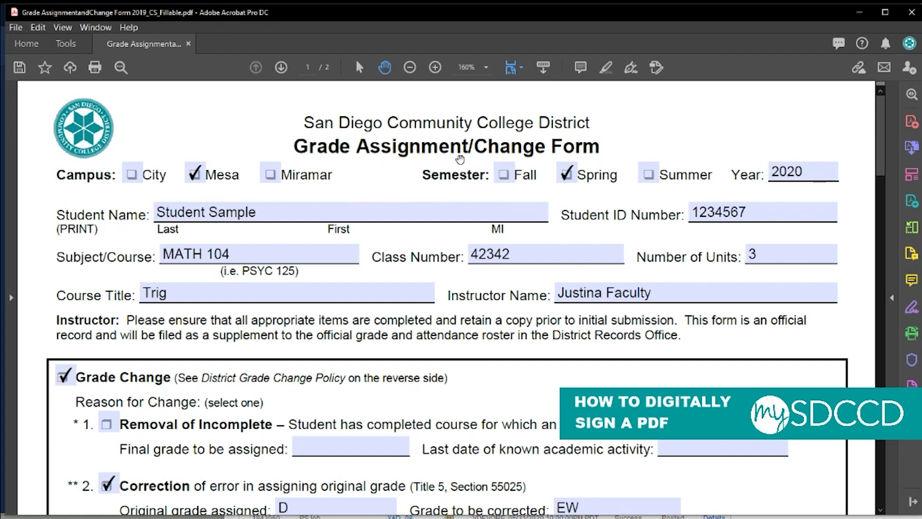
left_click(522, 238)
scroll(479, 292, "down", 5)
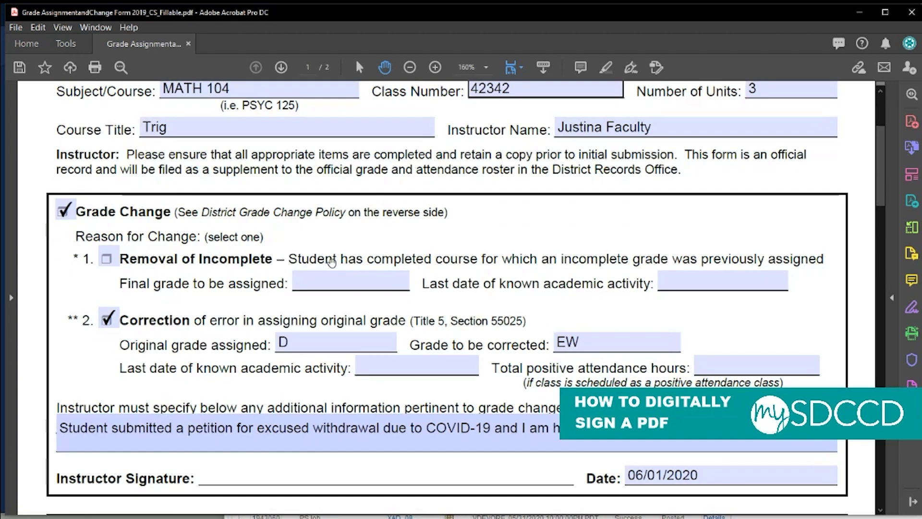
scroll(279, 249, "down", 1)
scroll(269, 258, "down", 1)
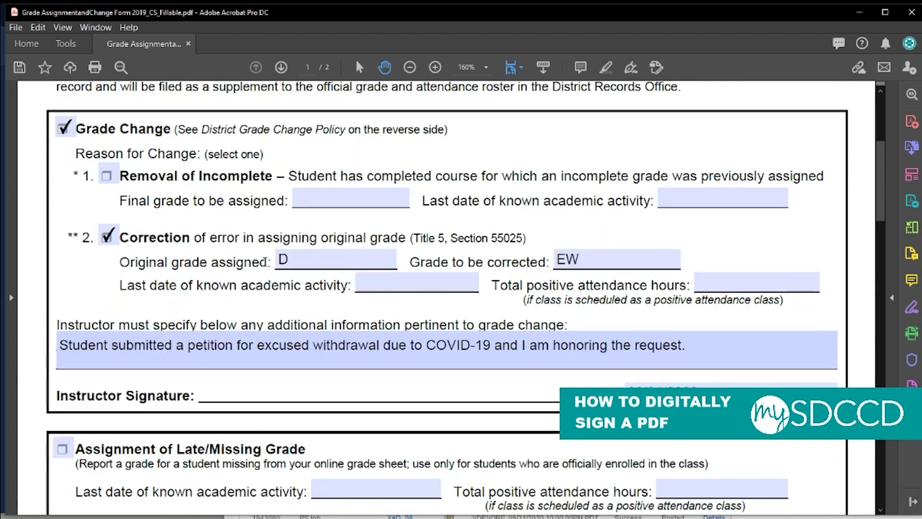
scroll(329, 290, "down", 1)
left_click(626, 365)
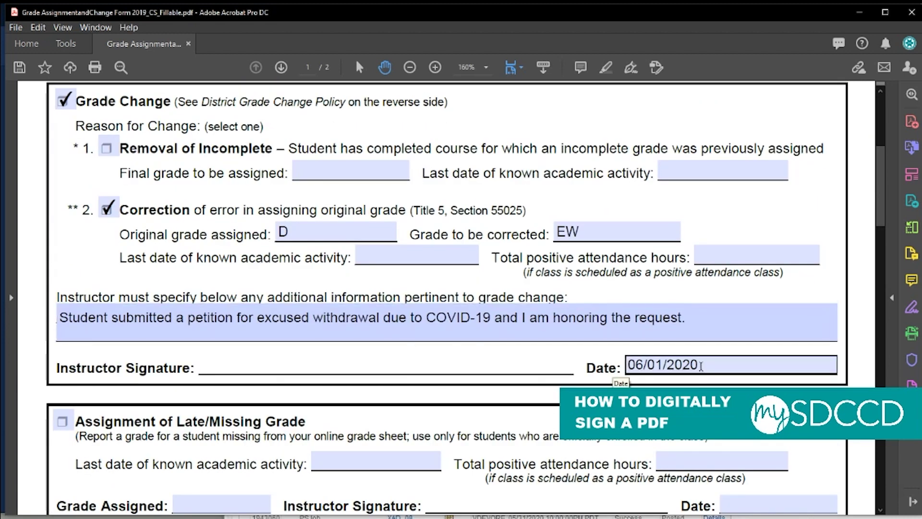
key("Return")
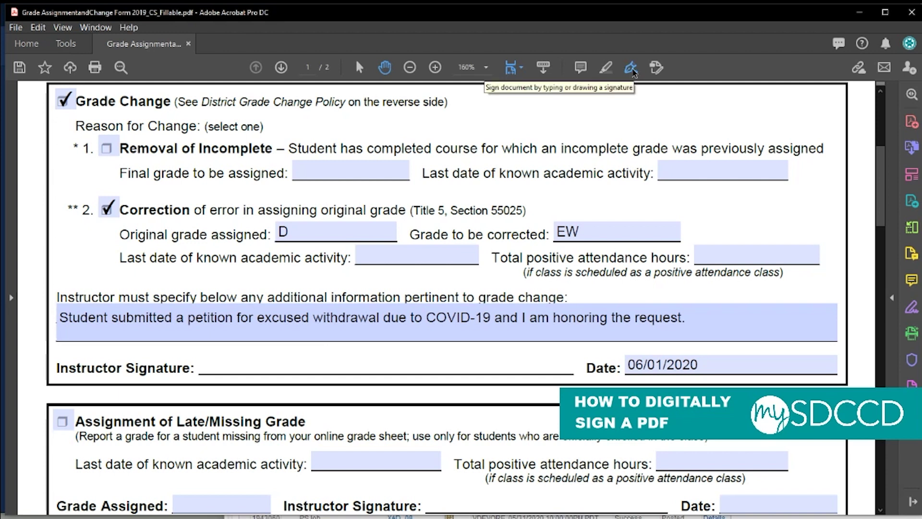
left_click(631, 68)
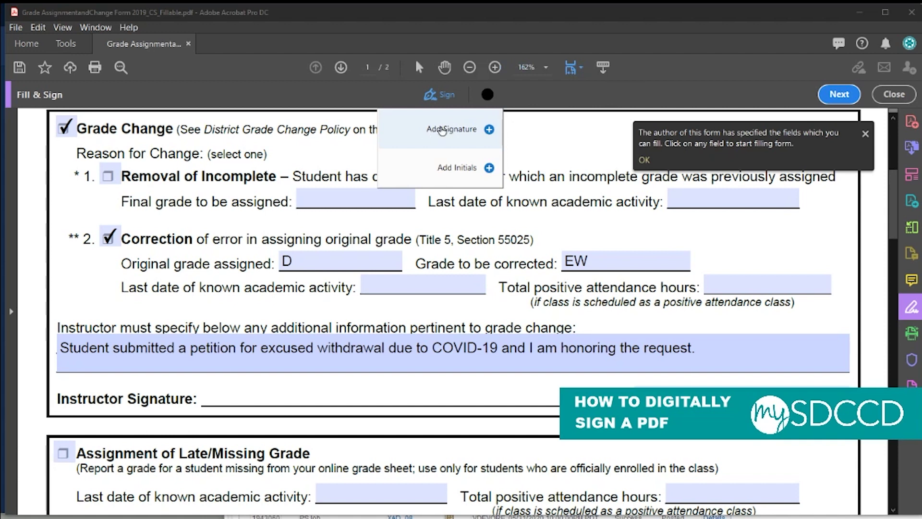
Start adding a new signature and choose to draw it by hand.
left_click(438, 135)
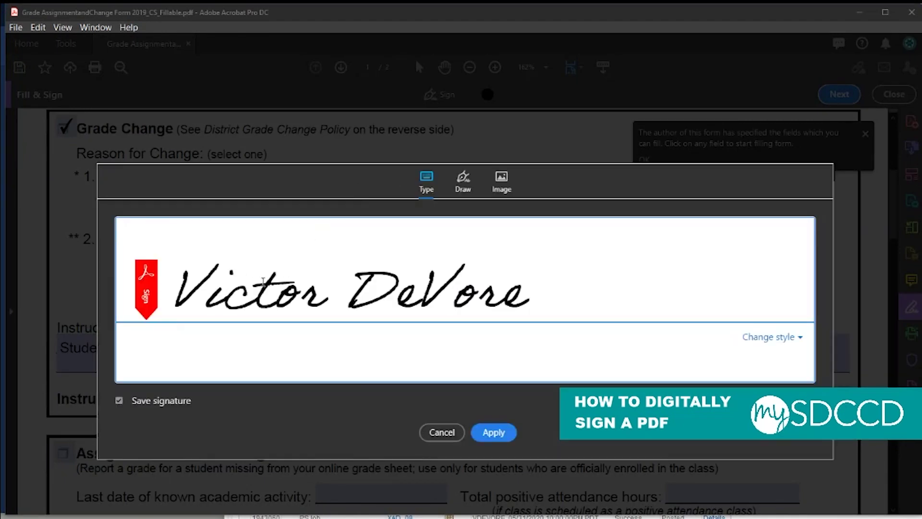
left_click(463, 182)
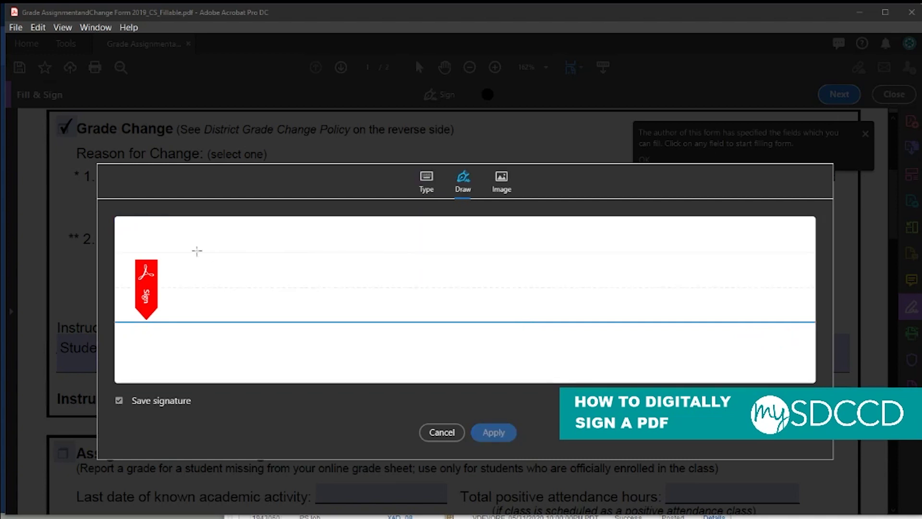
Draw a freehand handwritten signature in the box and accept it.
mouse_move(197, 251)
left_mouse_down()
mouse_move(239, 259)
mouse_move(230, 304)
mouse_move(289, 308)
mouse_move(312, 295)
mouse_move(356, 311)
mouse_move(339, 313)
mouse_move(439, 257)
mouse_move(493, 317)
left_mouse_up()
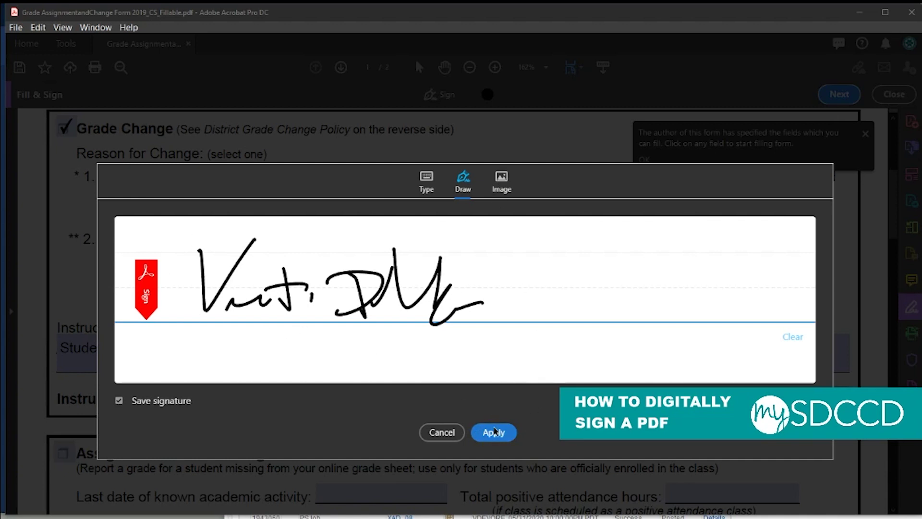
left_click(494, 433)
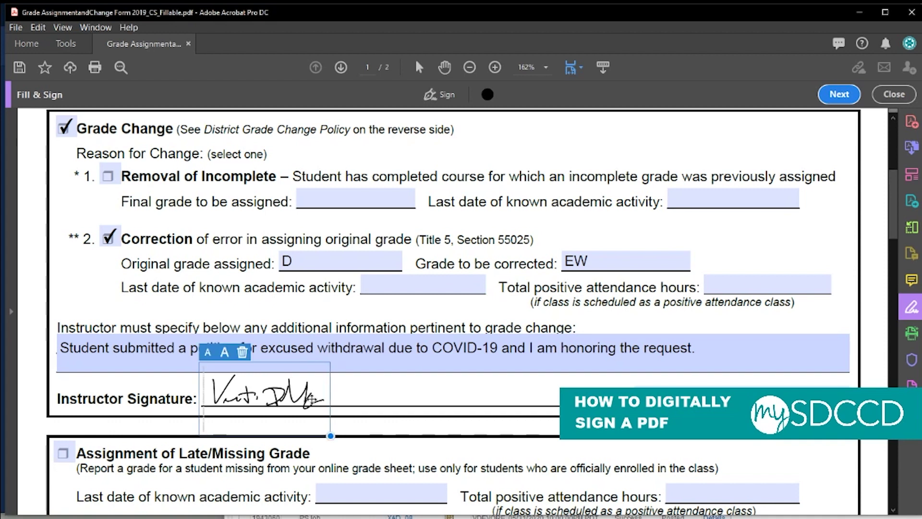
Place the drawn signature on the Instructor Signature line and close Fill & Sign.
left_click(433, 395)
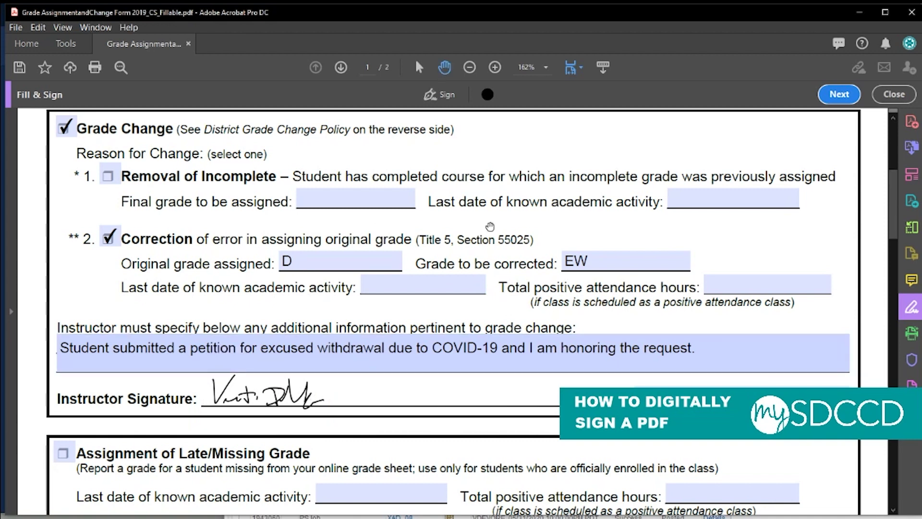
scroll(476, 228, "up", 5)
scroll(356, 221, "down", 3)
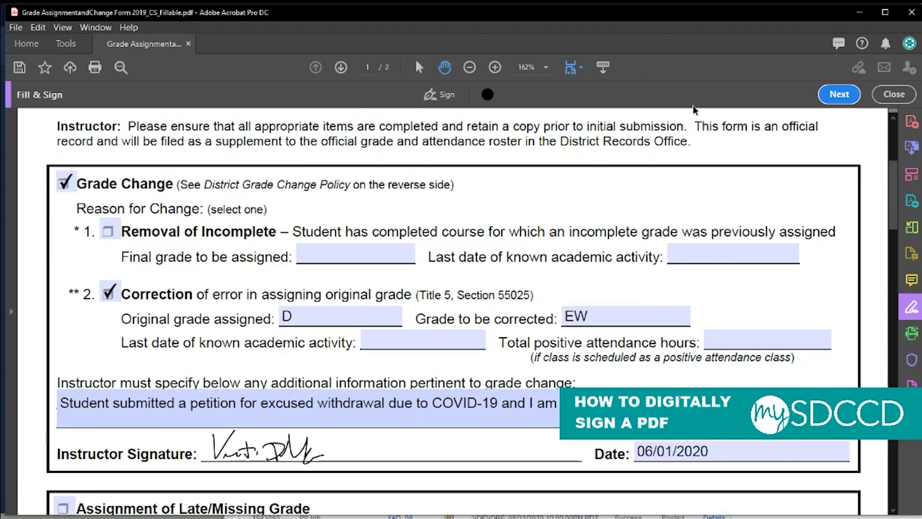
left_click(891, 98)
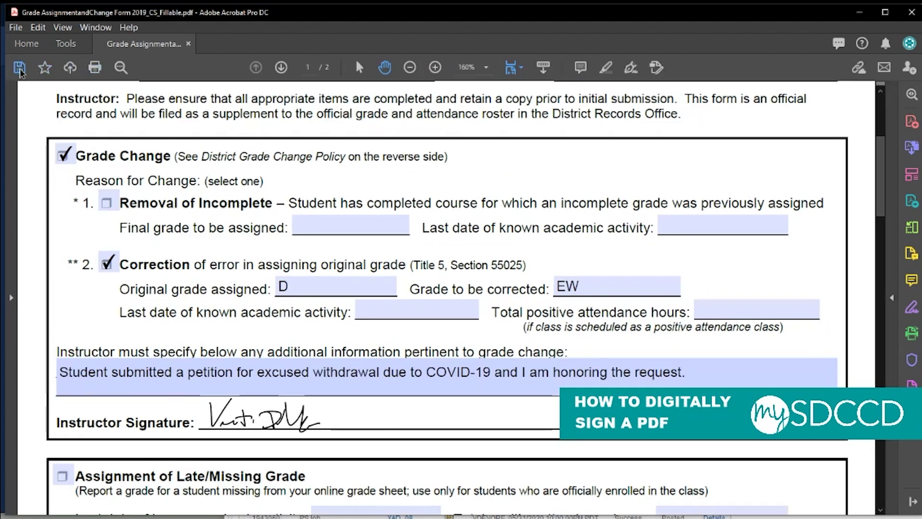
Save the signed form to Downloads, replacing 'Fillable' in the file name with the instructor's name.
left_click(16, 28)
left_click(43, 115)
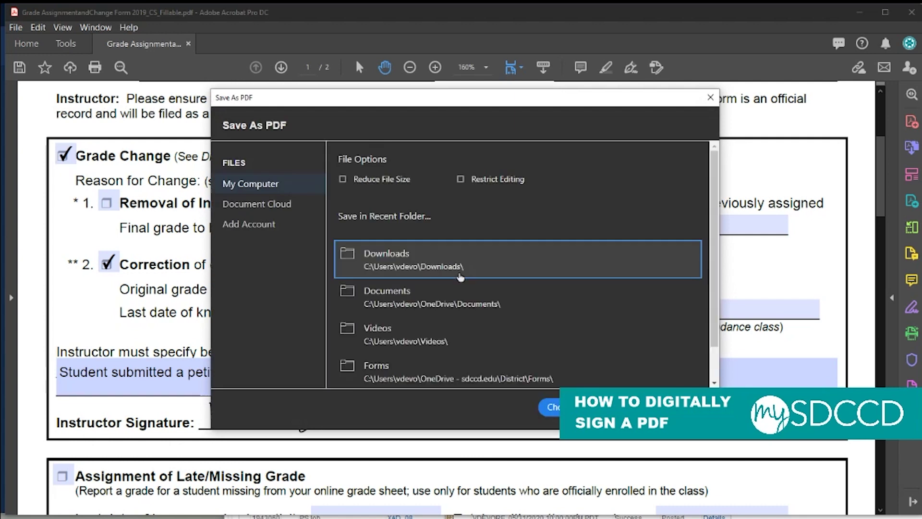
left_click(469, 264)
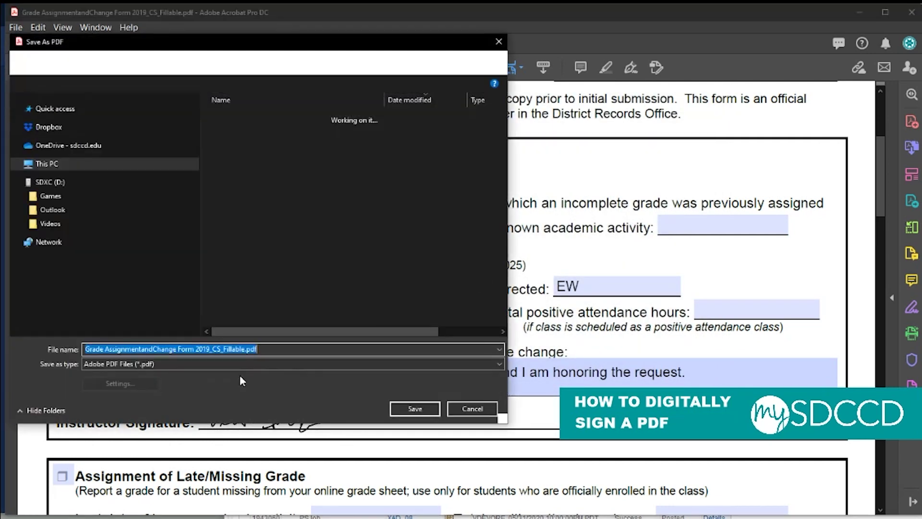
left_click(231, 348)
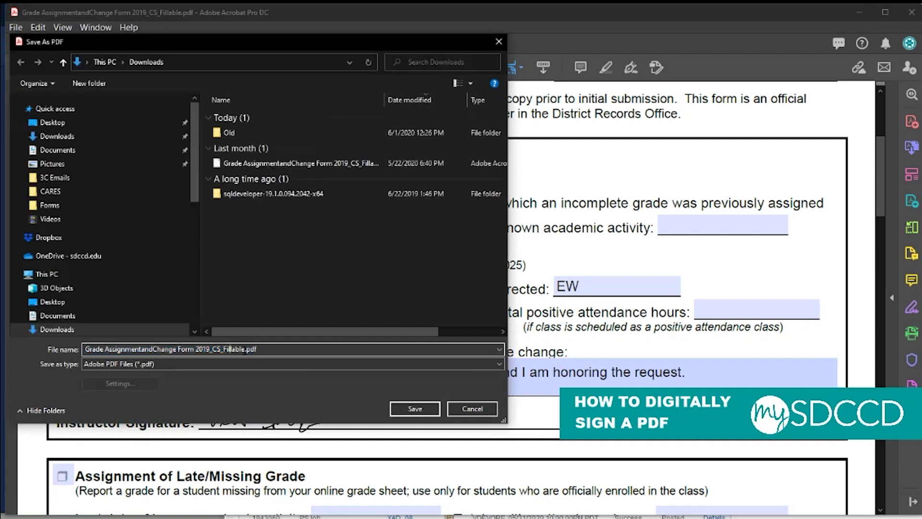
double_click(231, 348)
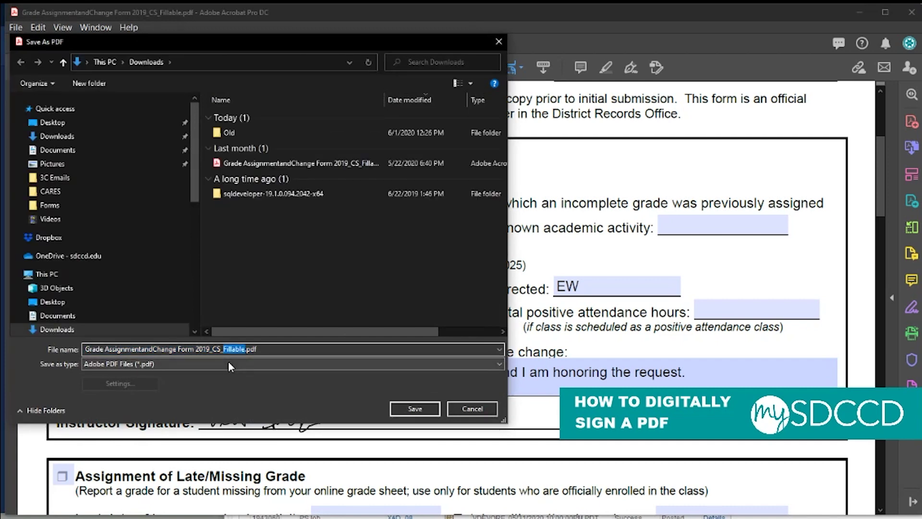
type("ustin")
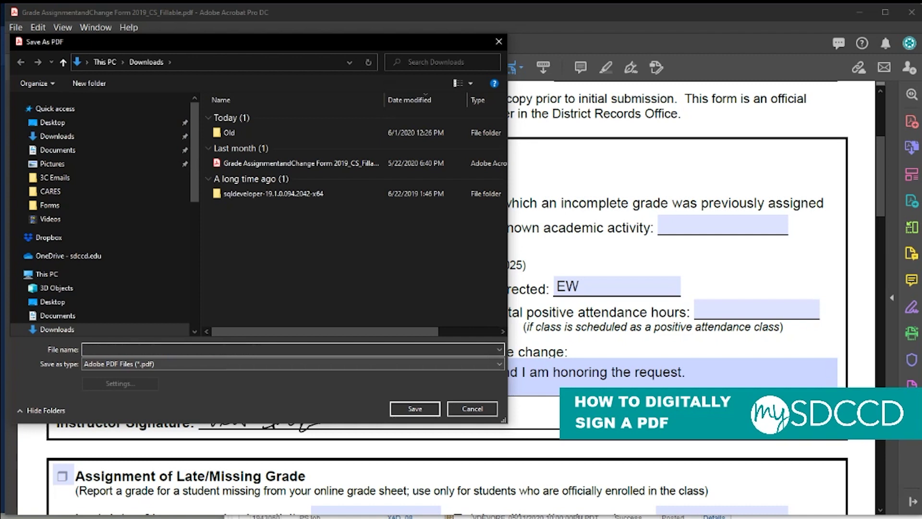
type("Faculty.pdf")
left_click(415, 409)
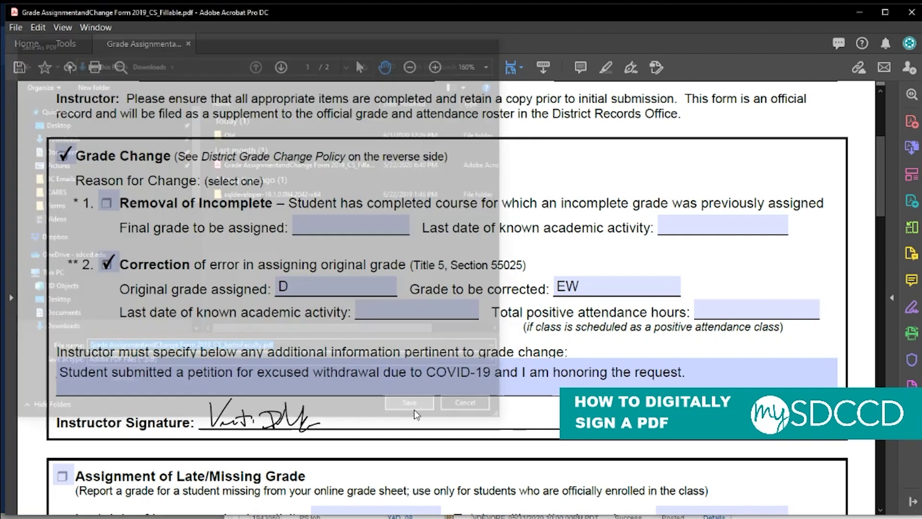